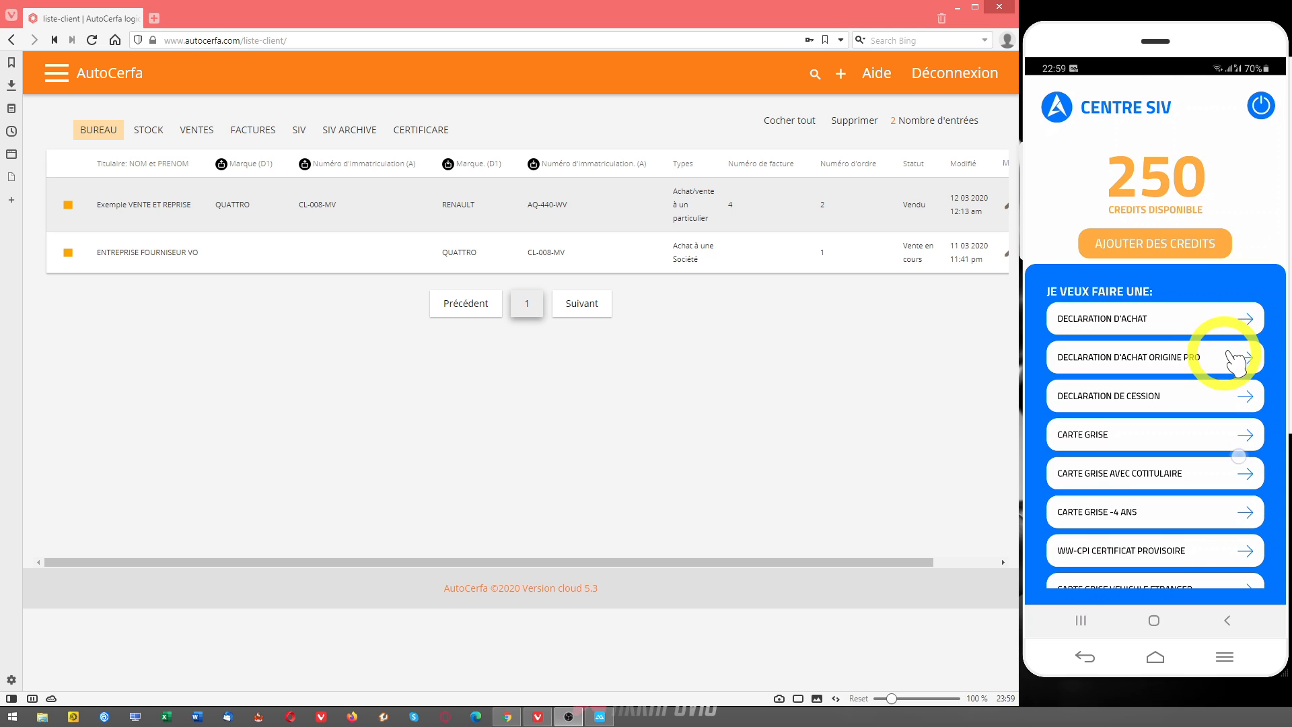
Open the W GARAGE procedure in the Centre SIV mobile app's list of procedures.
scroll(1235, 360, down, 5)
scroll(1235, 360, down, 6)
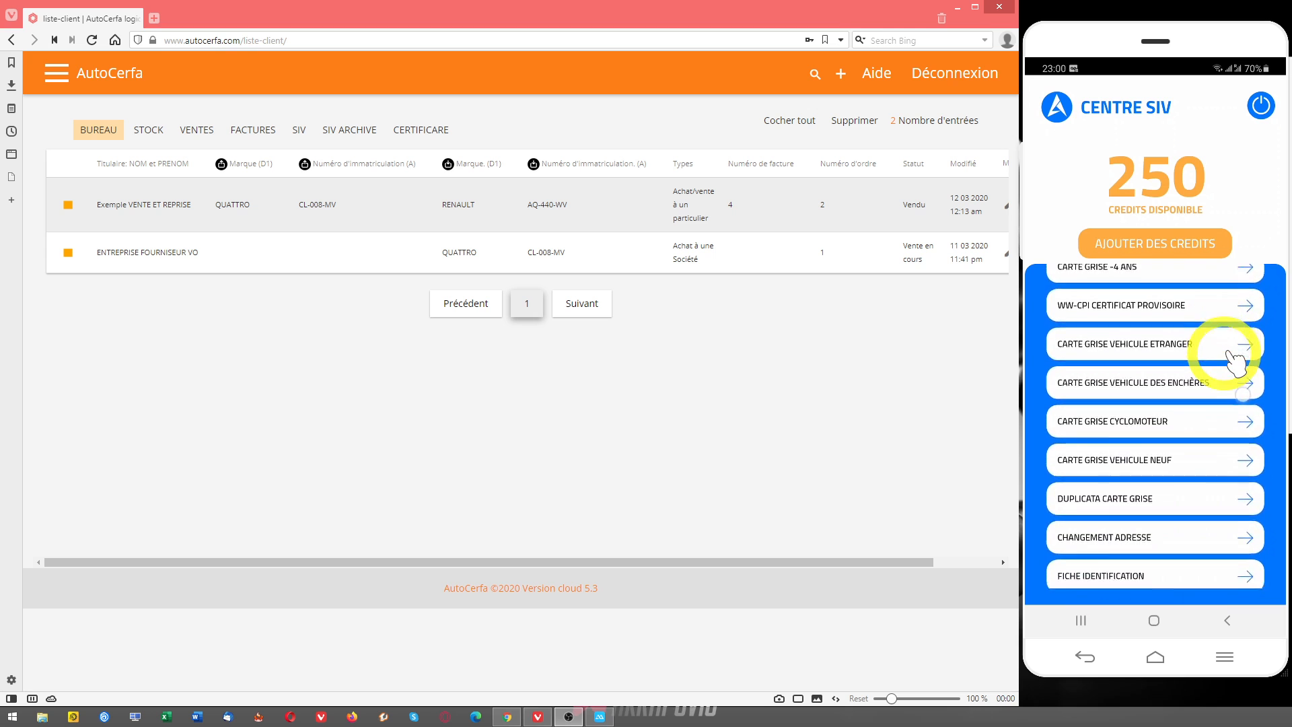
scroll(1235, 360, down, 5)
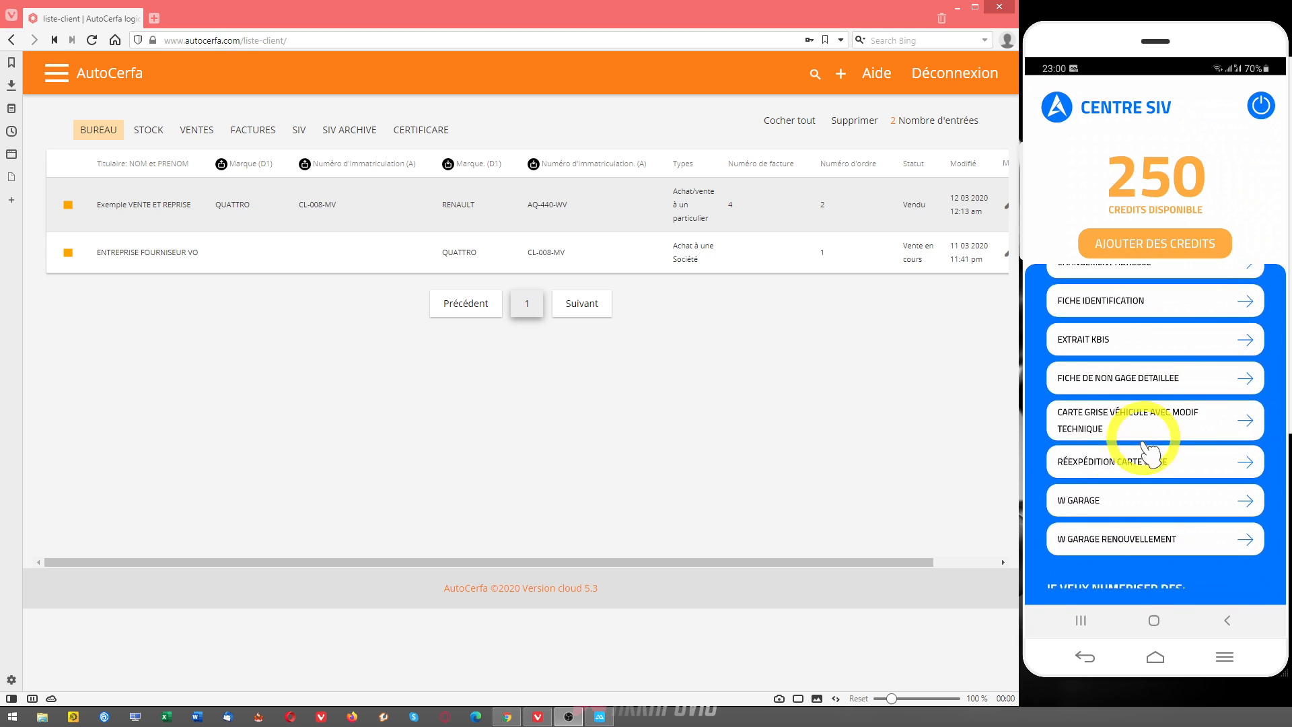
click(1248, 548)
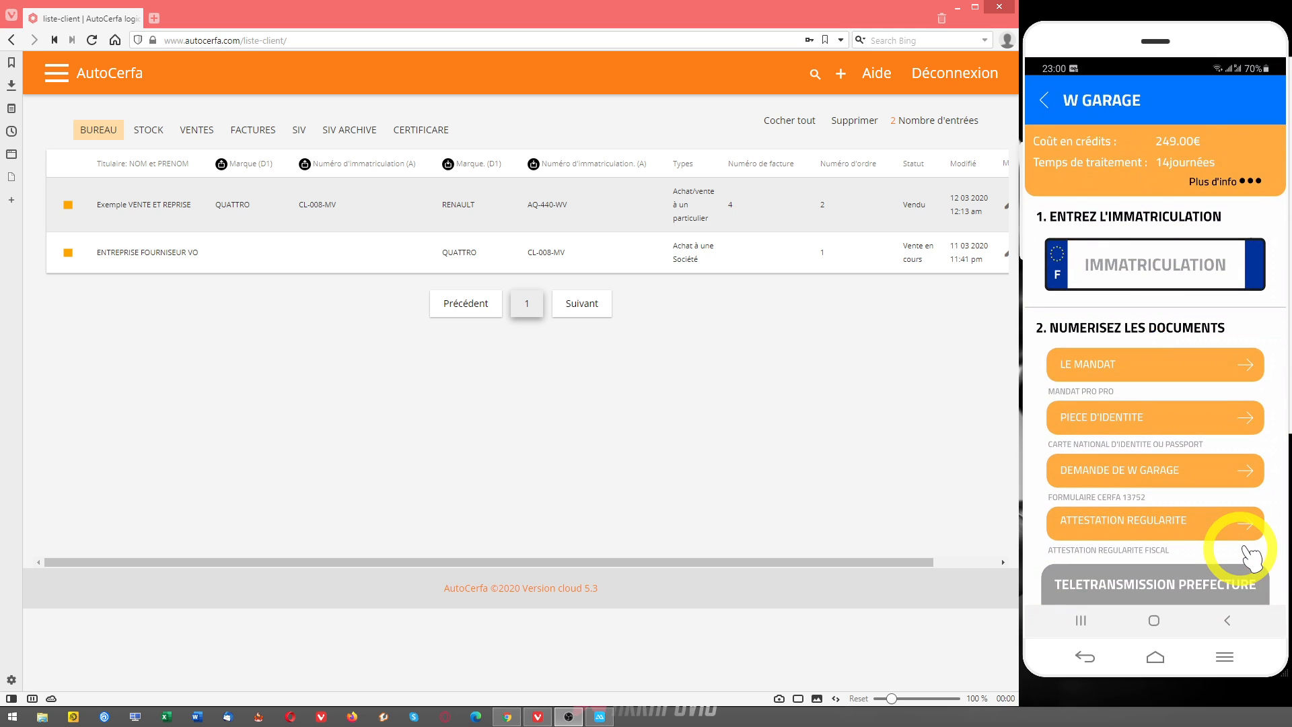
Enter 5555555 as the registration number of the W GARAGE request in the mobile app.
click(1206, 272)
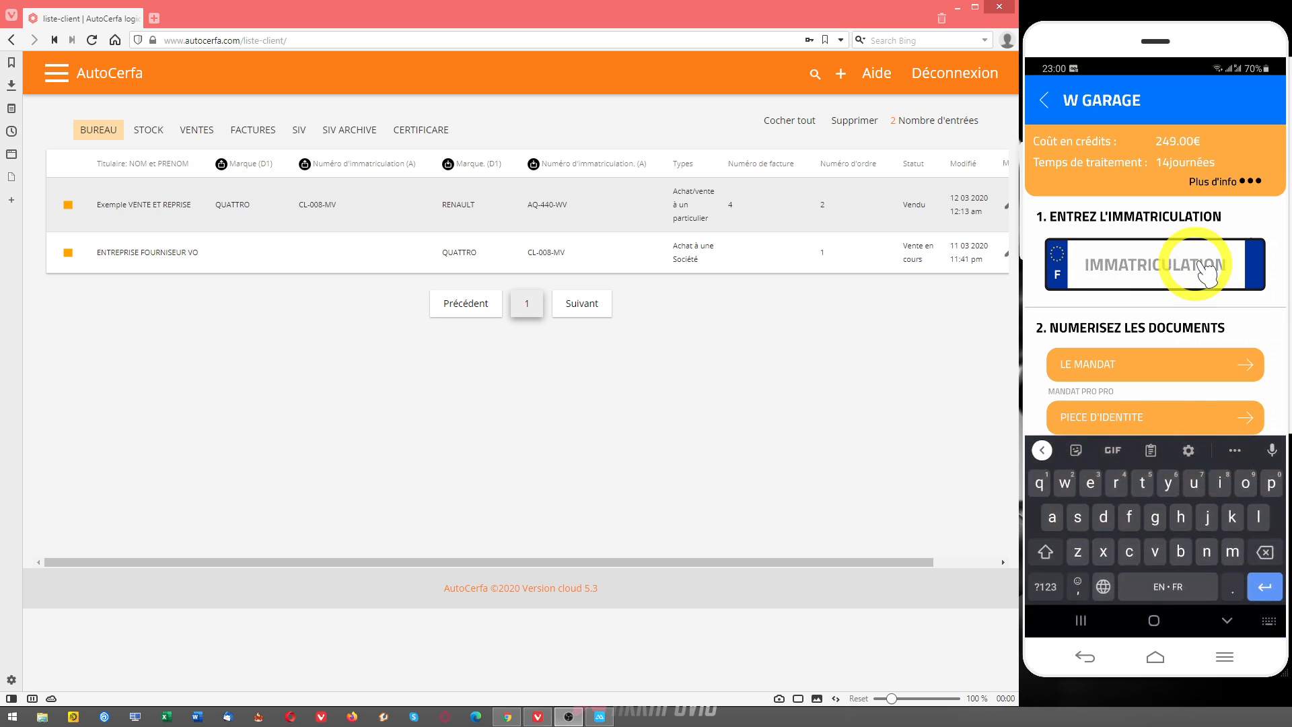
text(555)
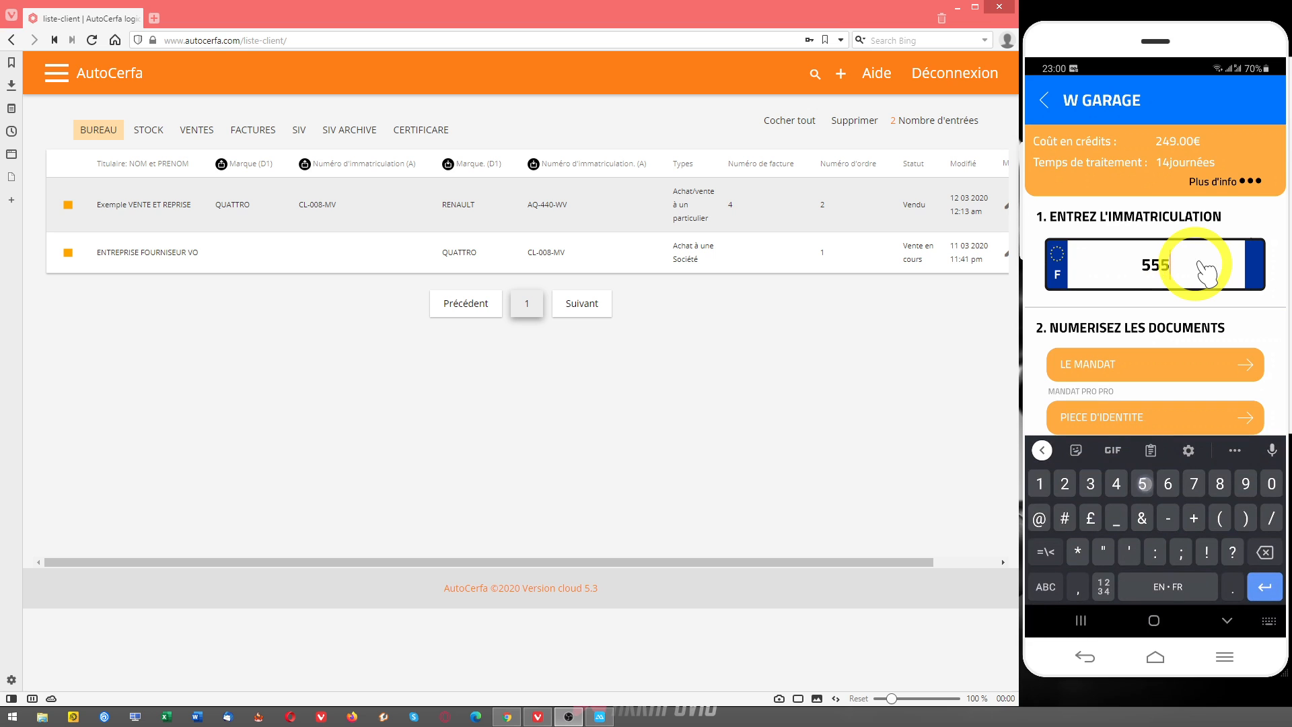
text(5555)
key(Escape)
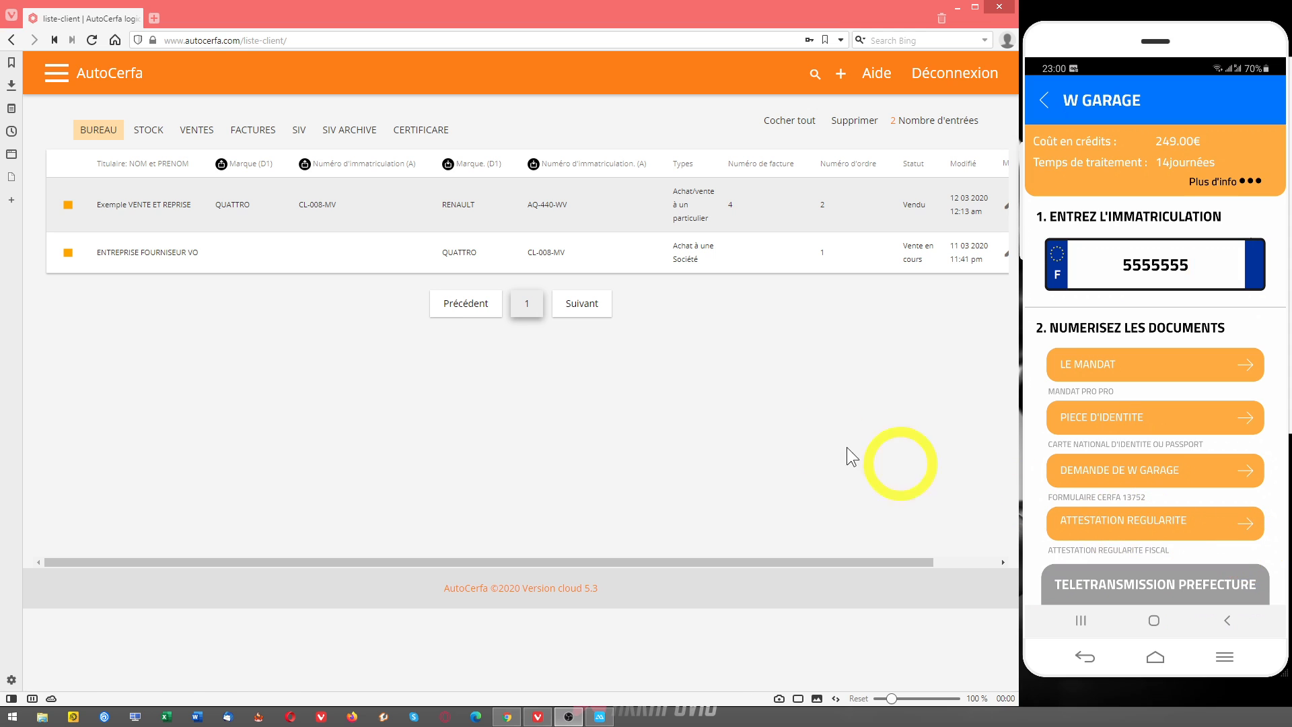
Switch to AutoCerfa's SIV section and start a new transaction with W GARAGE as the procedure.
click(300, 139)
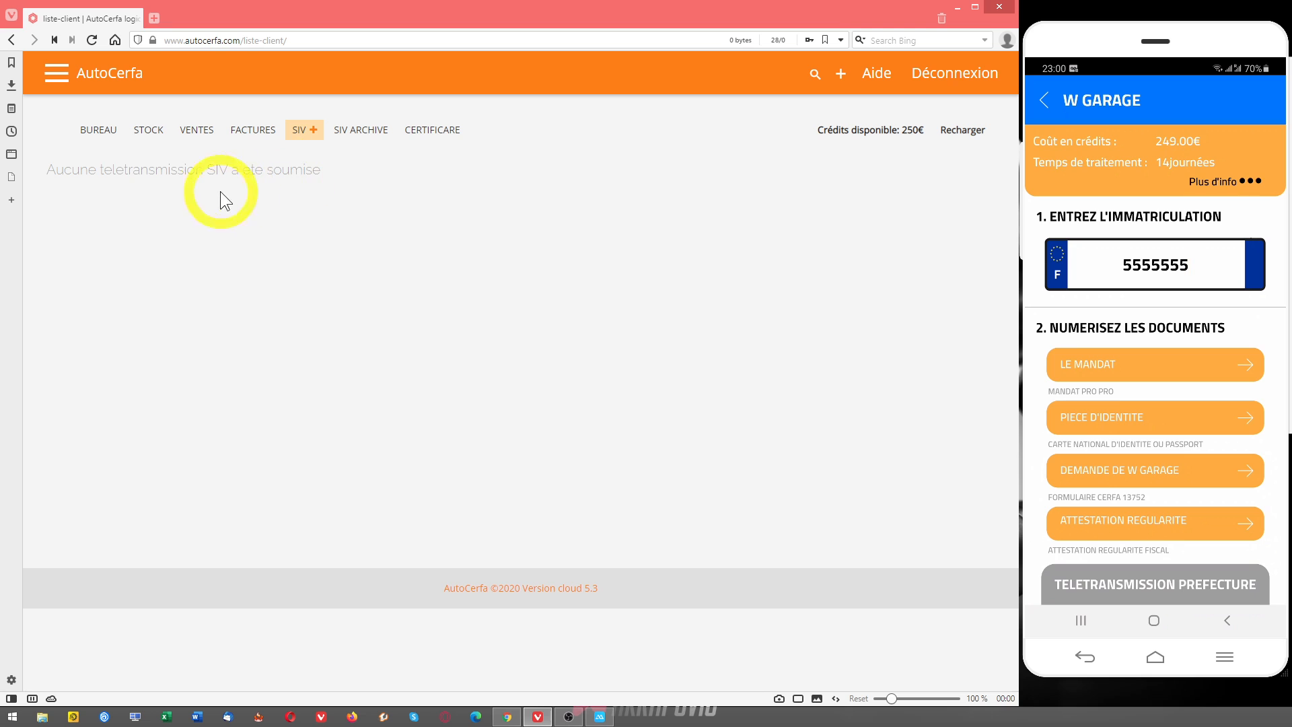
drag(56, 171, 321, 171)
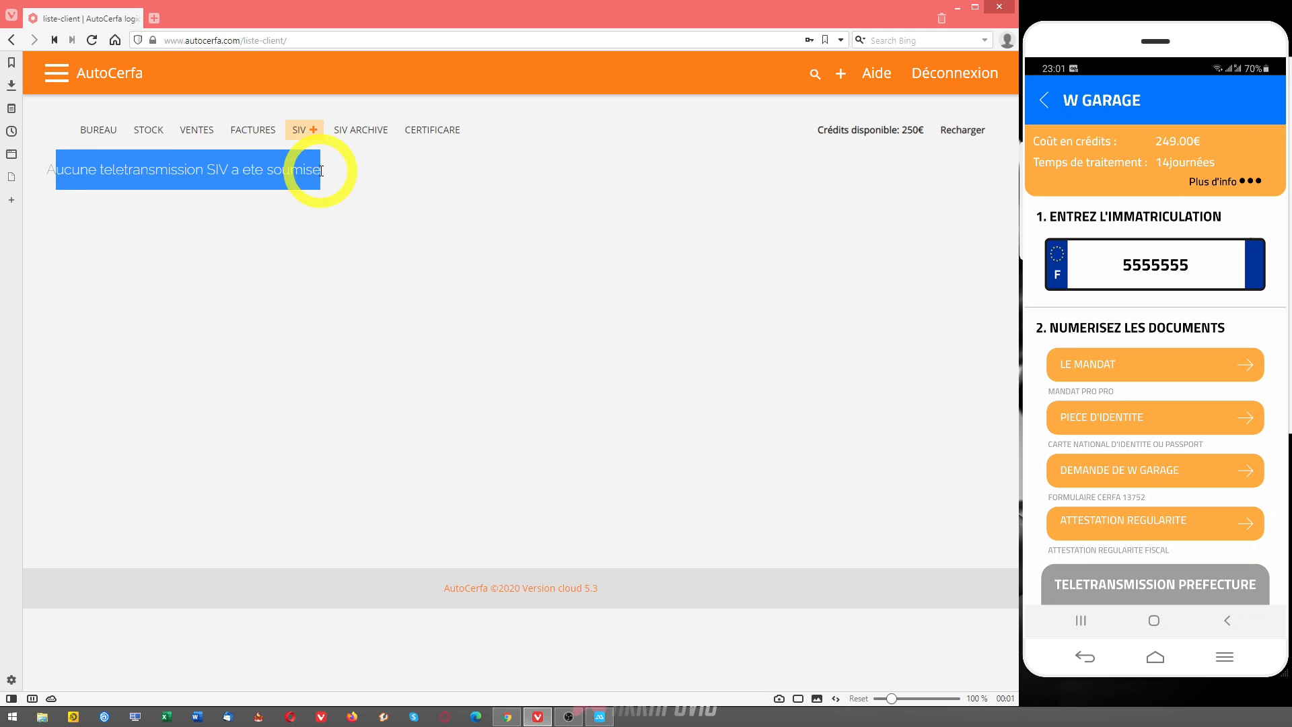
click(314, 131)
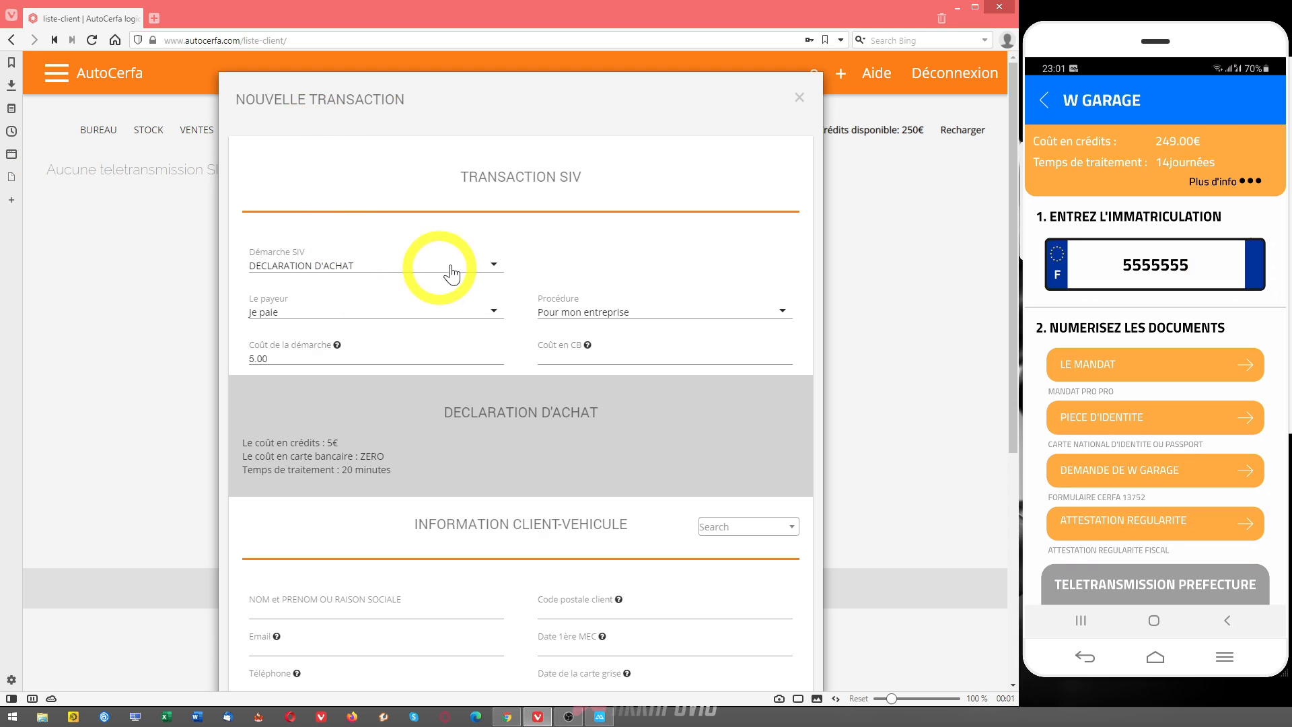
click(473, 266)
drag(497, 293, 493, 442)
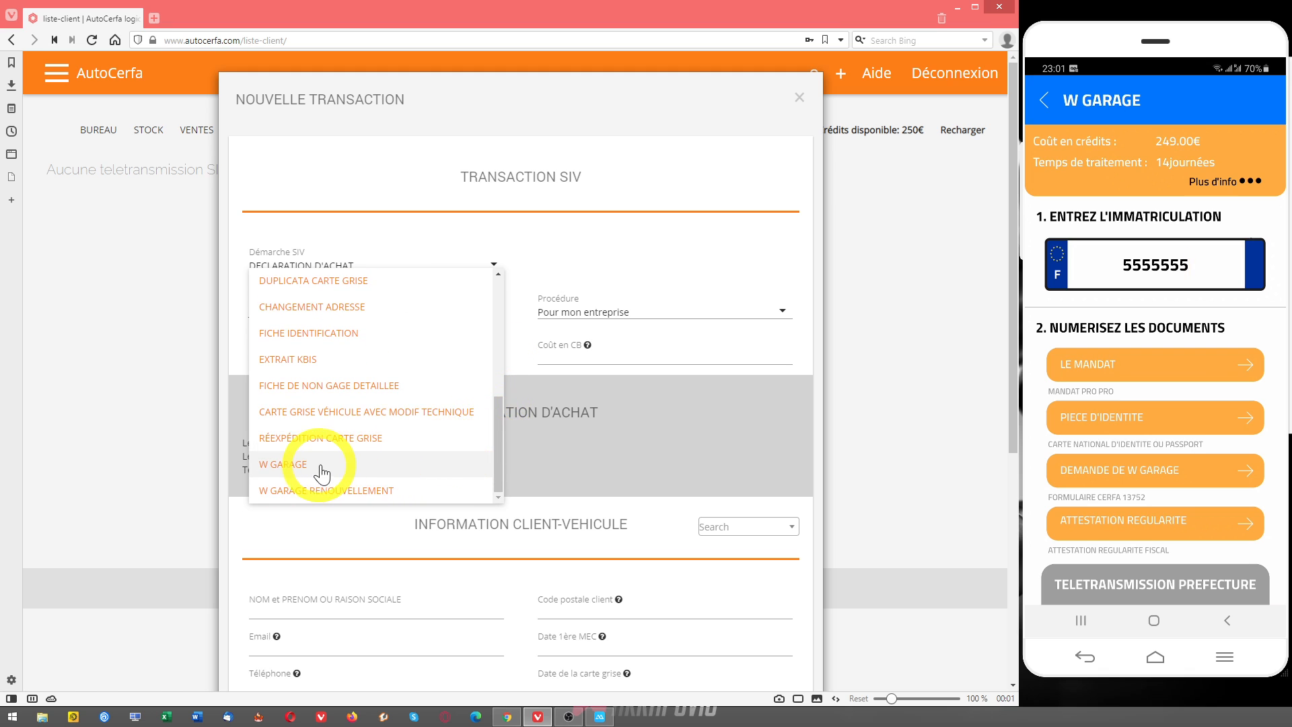
click(288, 466)
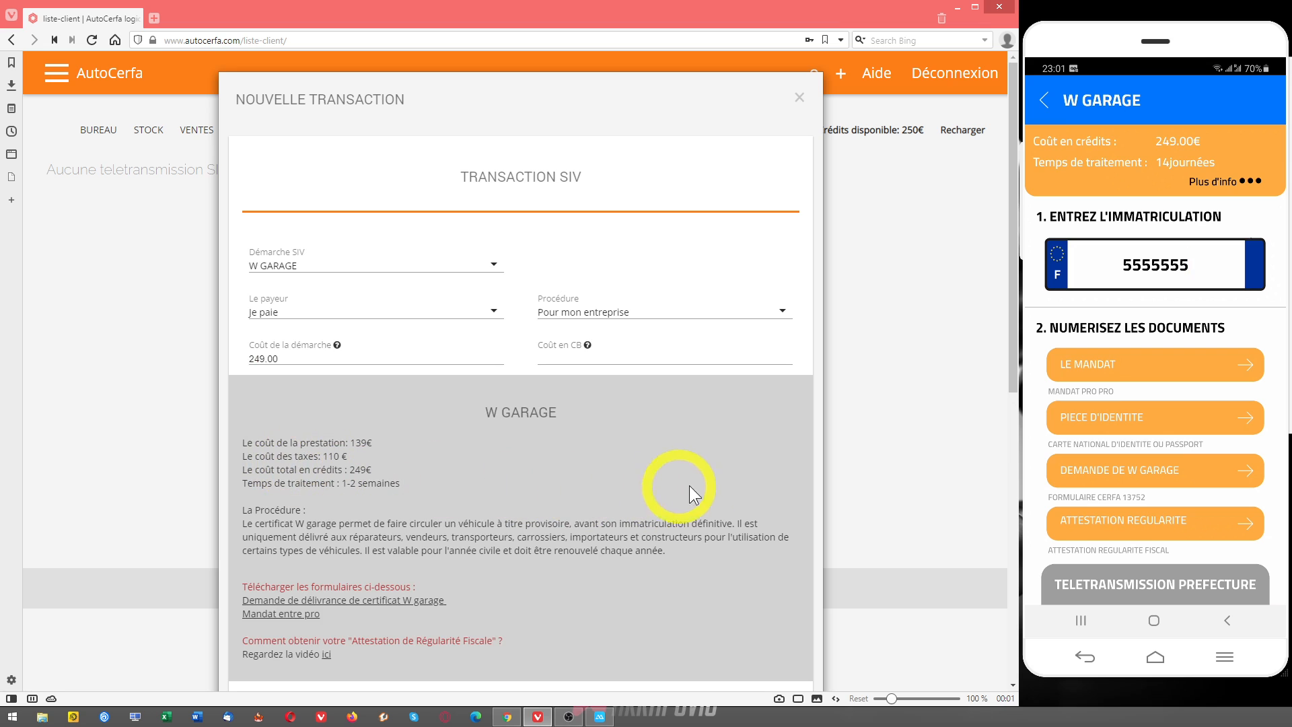
Review the W GARAGE service cost, taxes, processing time, downloadable forms and the video link about the tax regularity certificate.
scroll(710, 485, down, 1)
scroll(709, 486, down, 1)
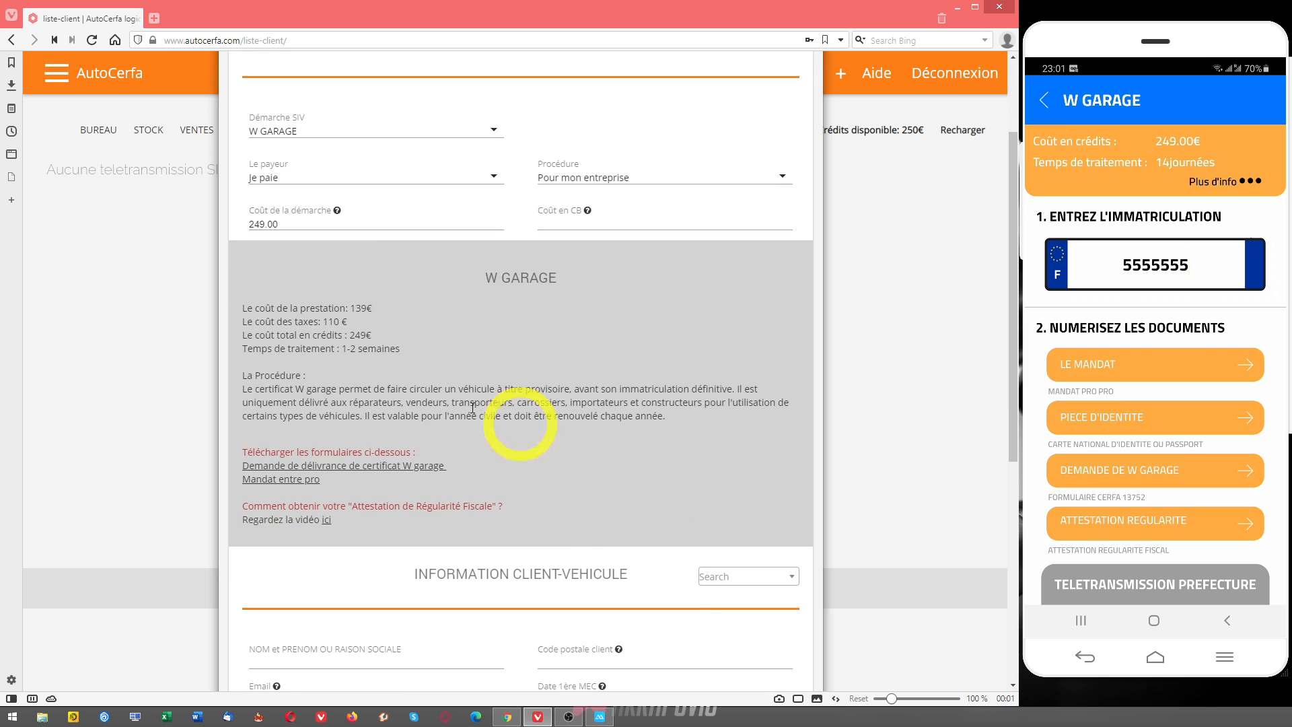
double_click(348, 310)
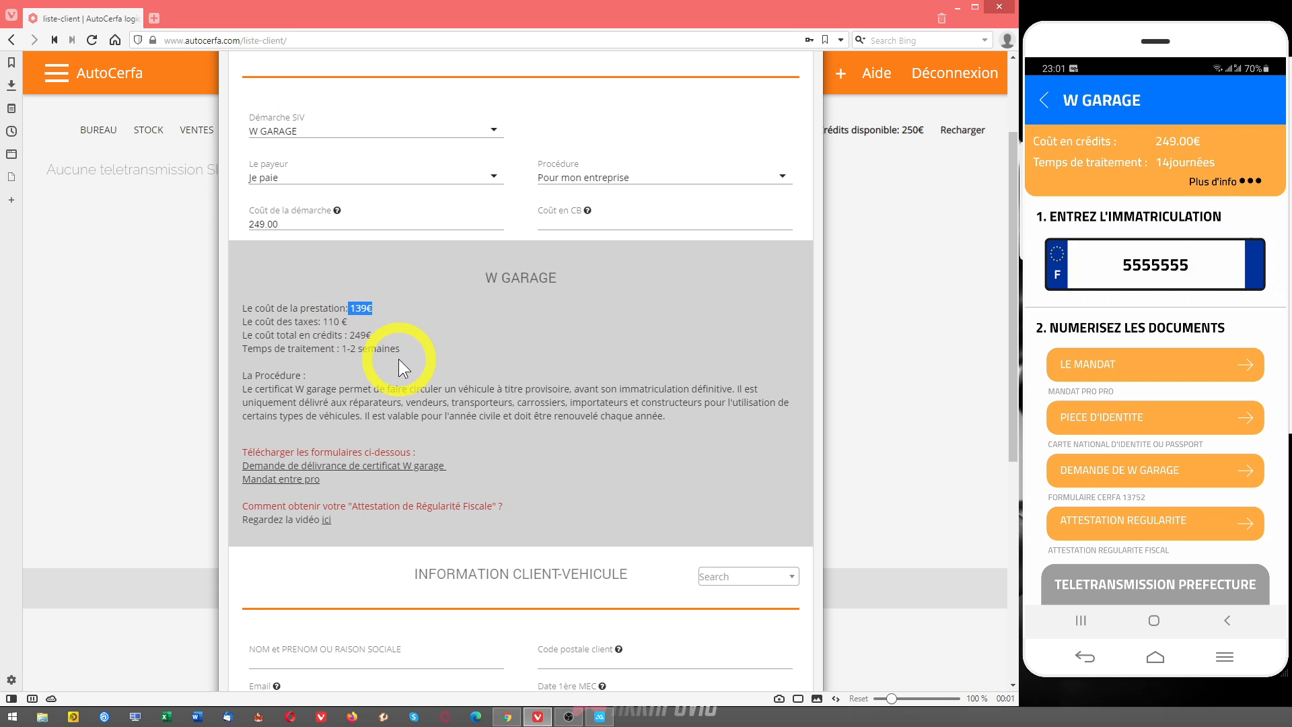
click(325, 321)
drag(325, 321, 347, 322)
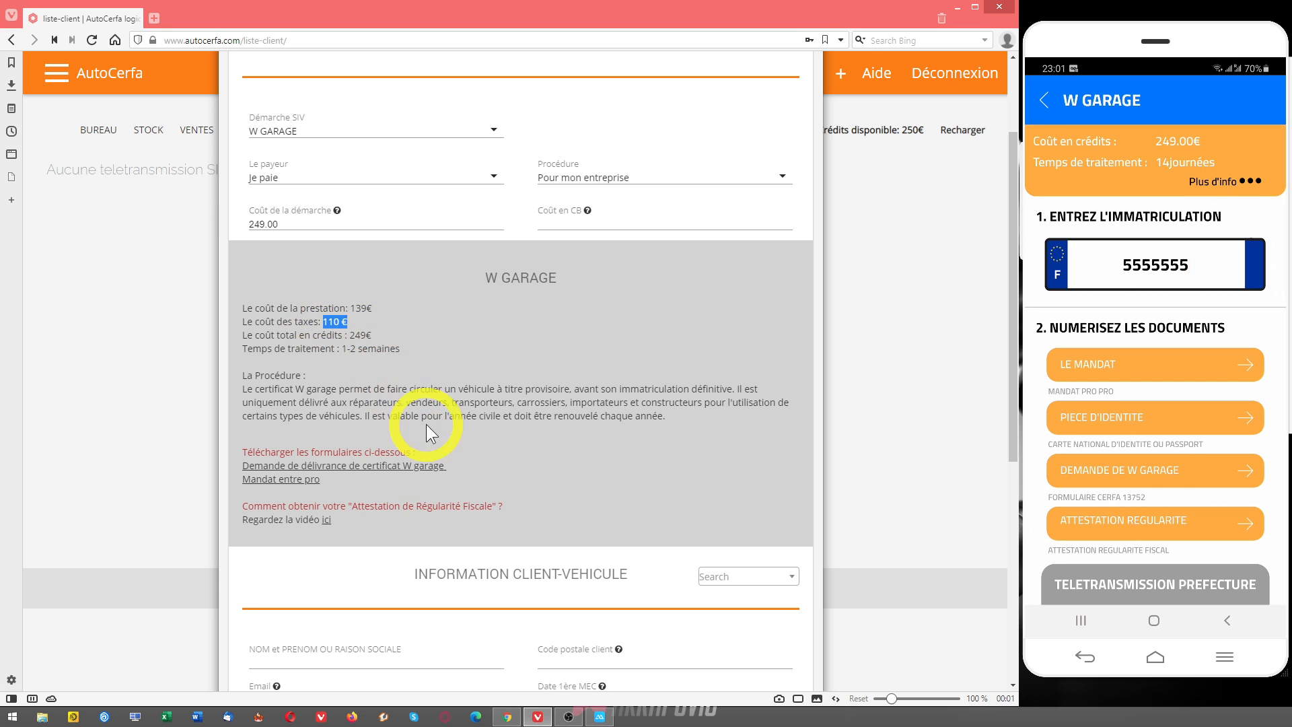
click(347, 333)
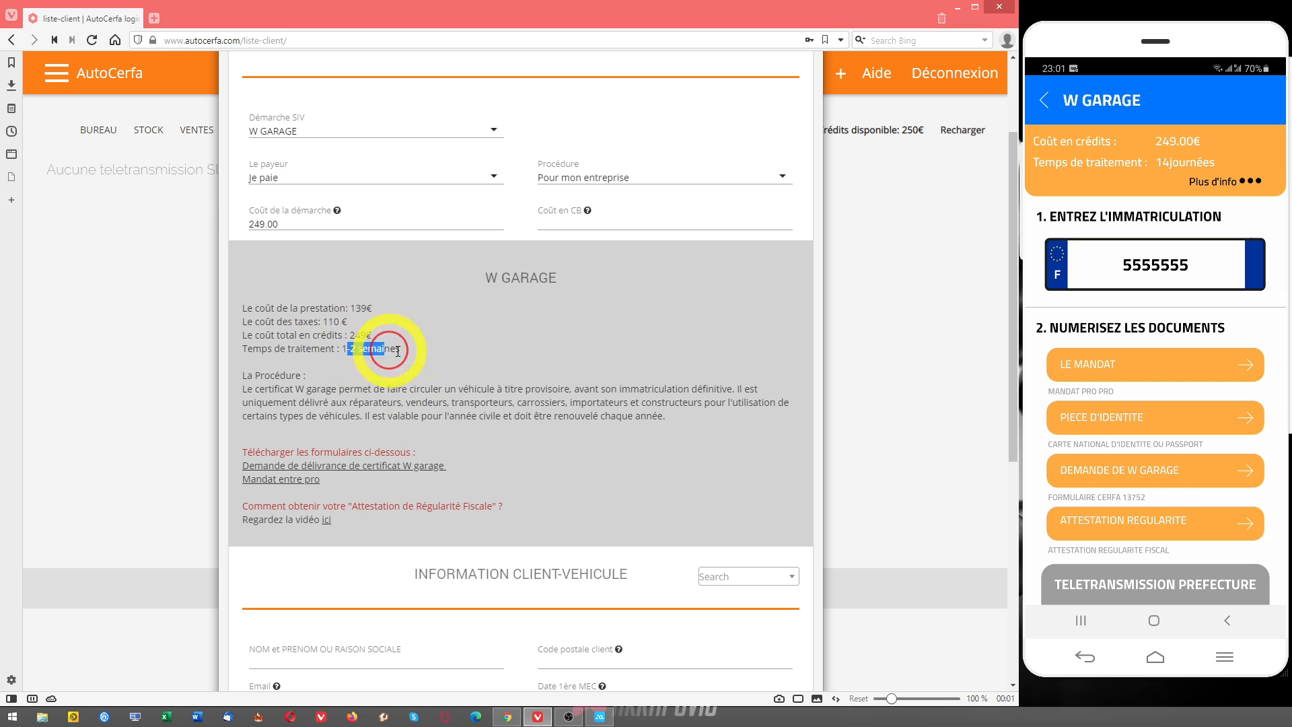
scroll(589, 415, down, 2)
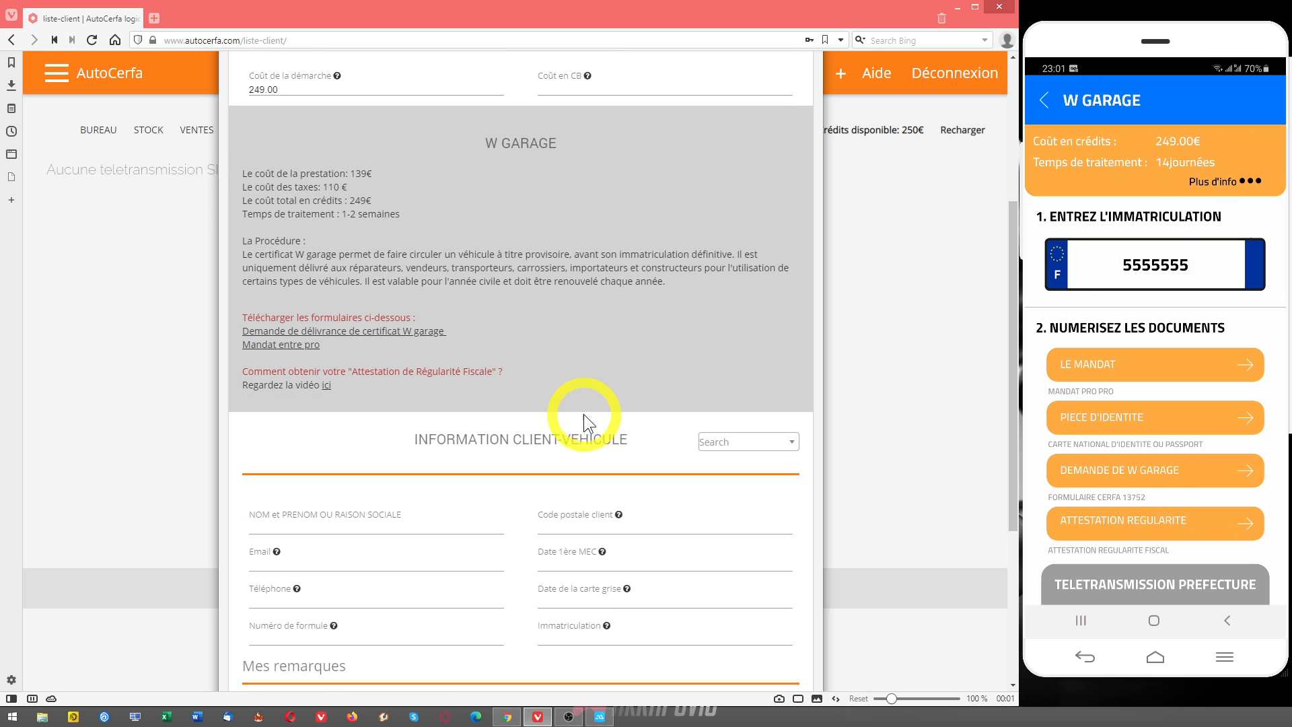
drag(442, 329, 240, 333)
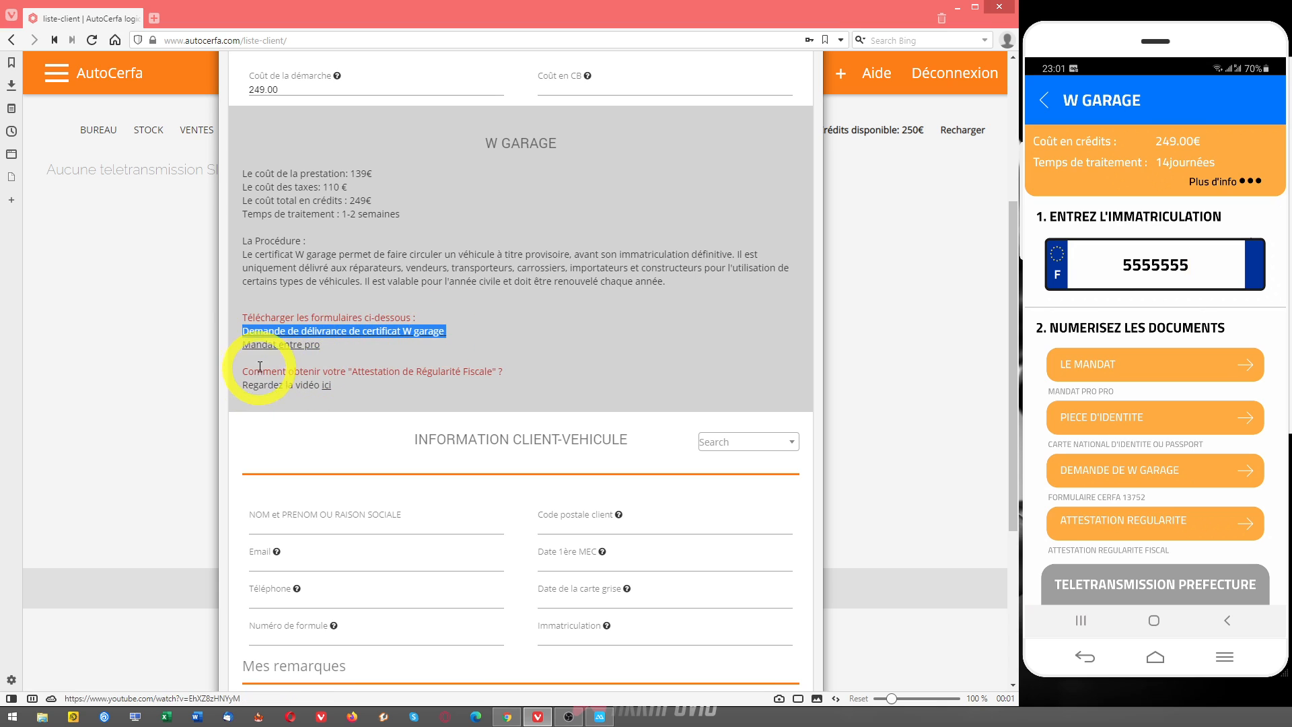
drag(240, 385, 333, 384)
click(336, 386)
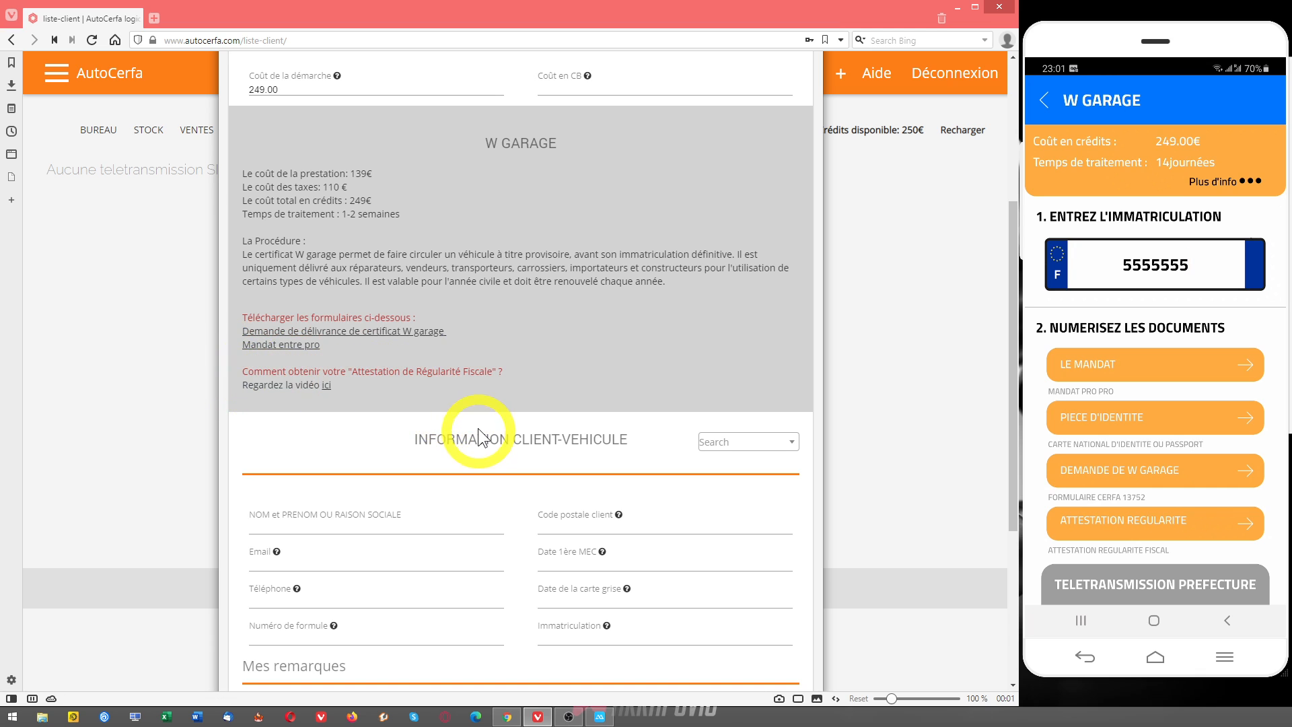
Set the new transaction's Immatriculation to SIREN 5555555 and save the transaction.
scroll(725, 431, down, 3)
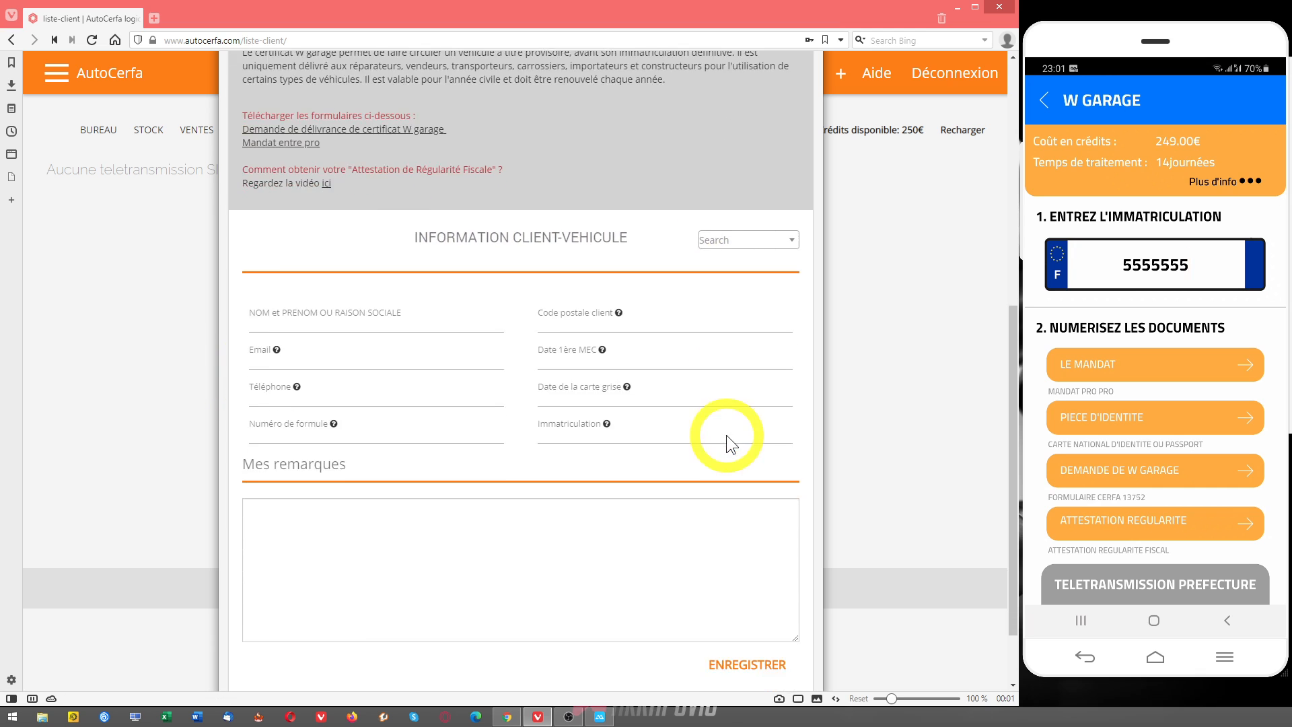
scroll(725, 435, down, 1)
click(565, 352)
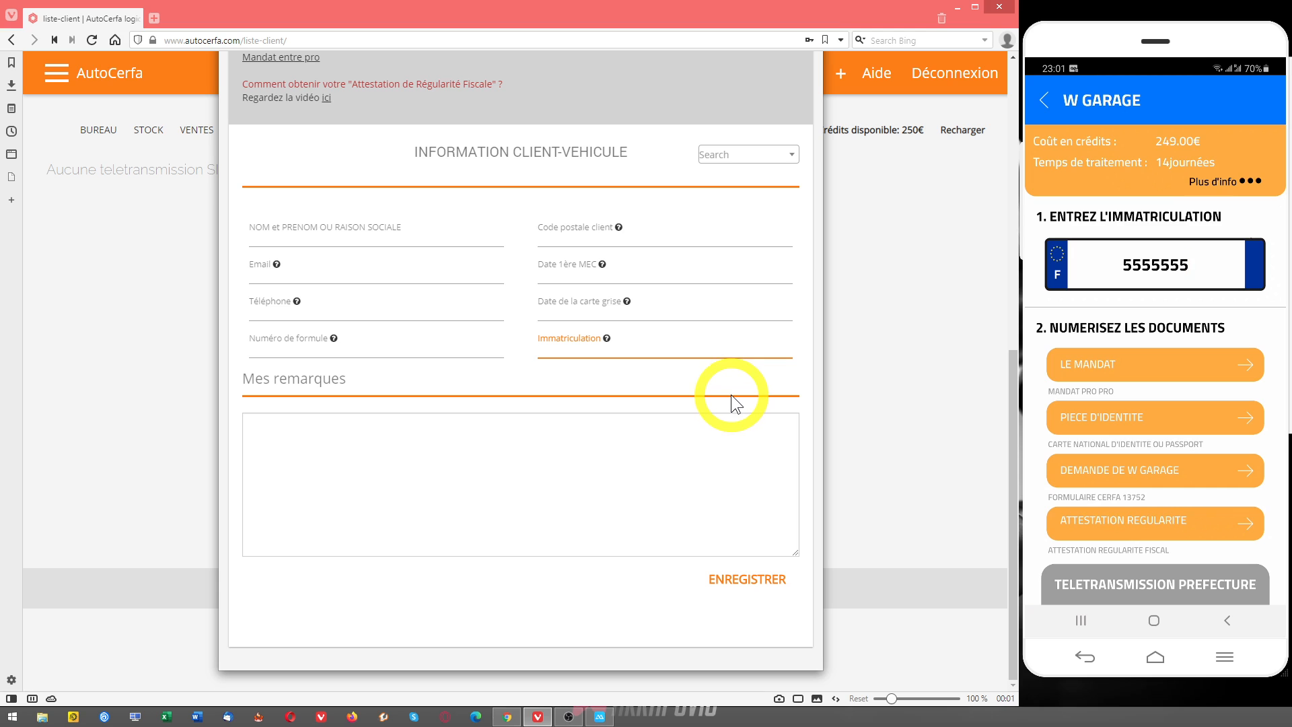
text(SIREN 5555555)
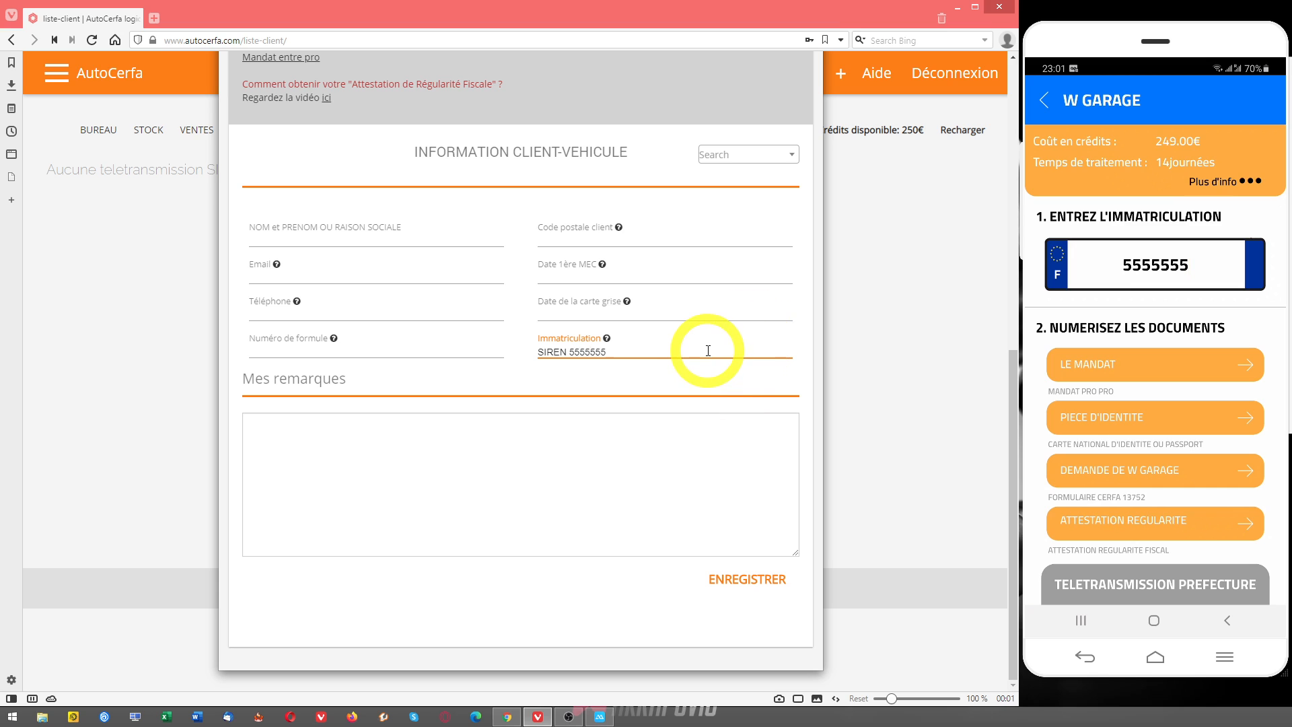
click(748, 585)
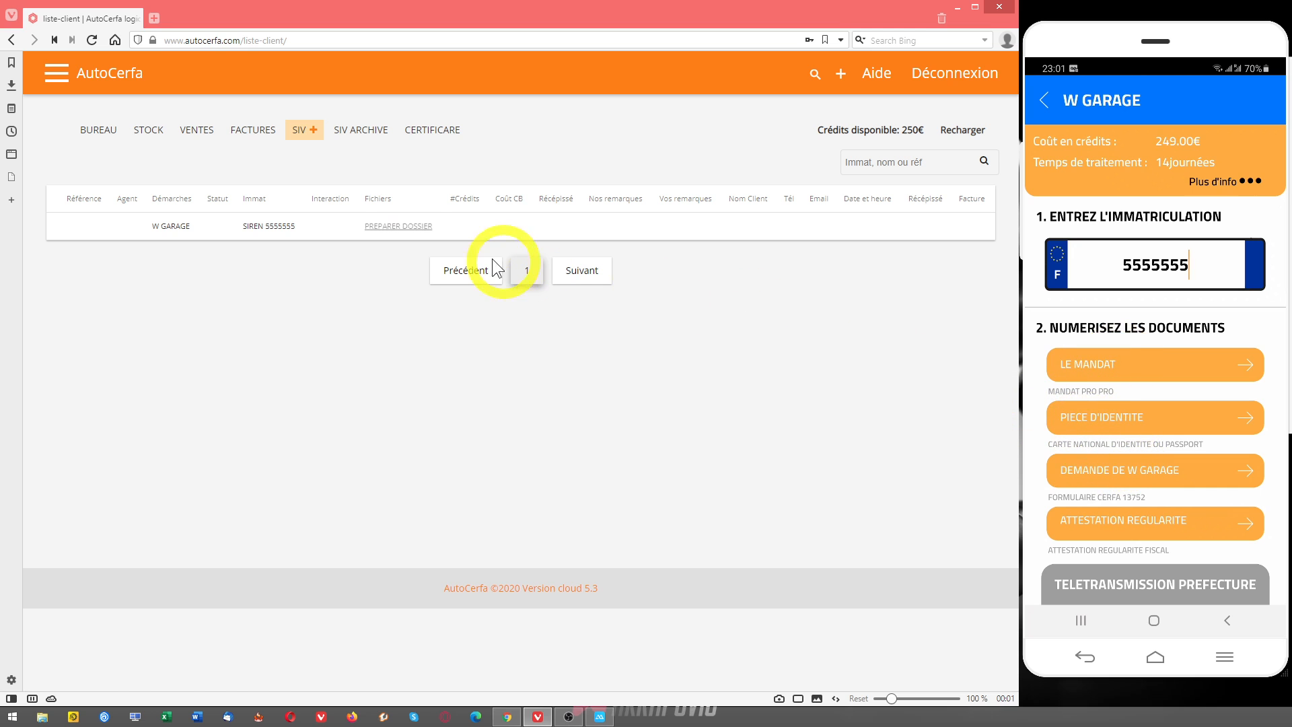
Open the document preparation page of the saved W GARAGE transaction and review its teletransmission option and total credit cost.
click(382, 228)
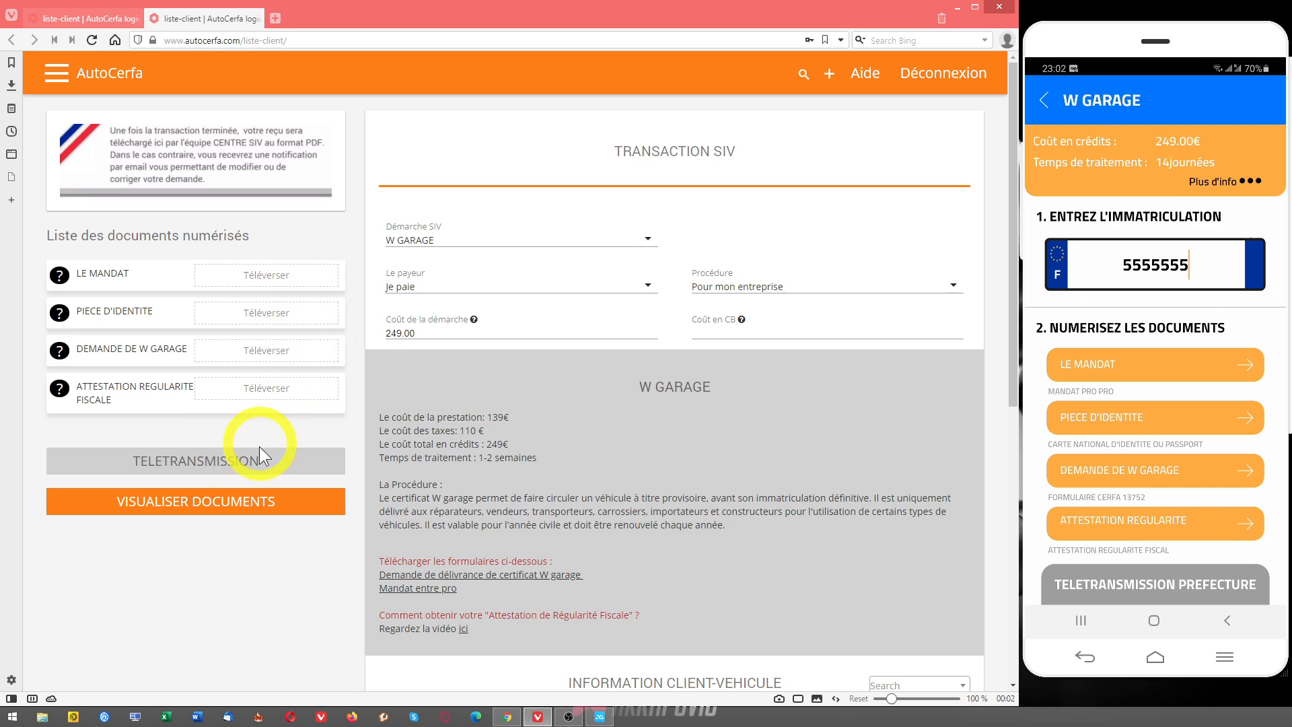
drag(131, 463, 262, 461)
click(510, 452)
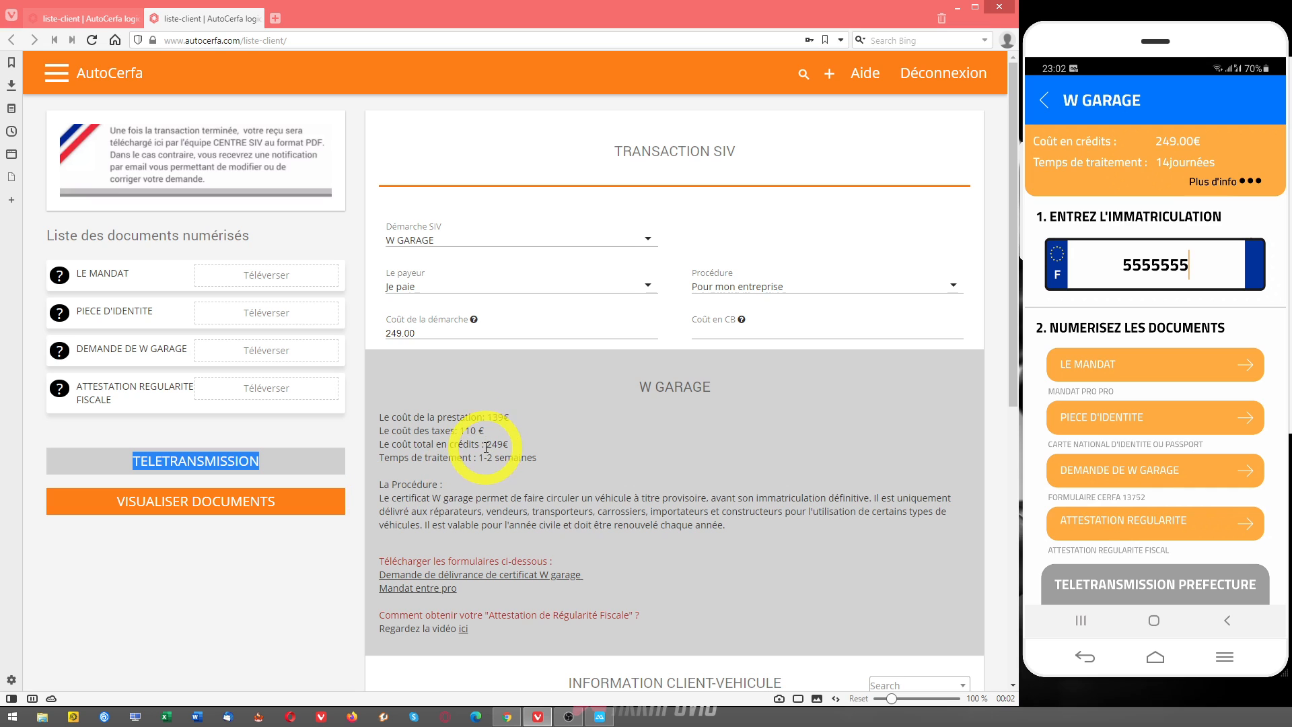
drag(483, 444, 509, 444)
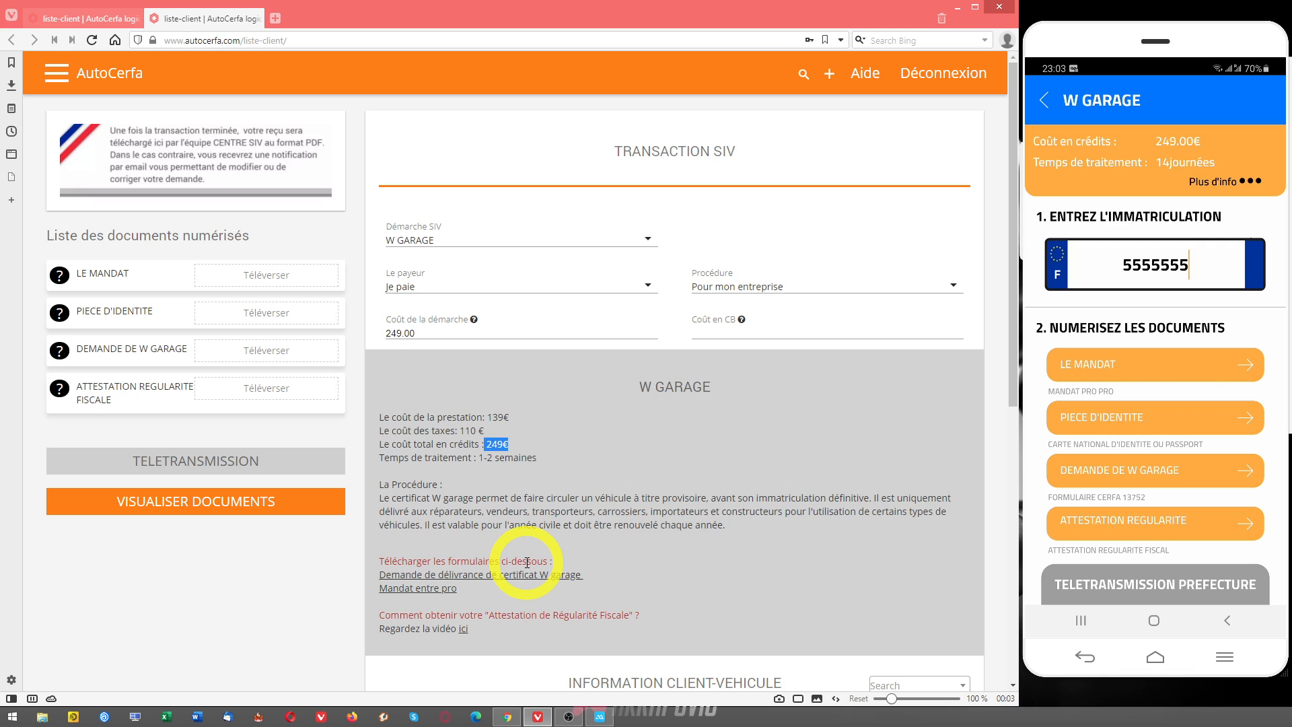
drag(639, 387, 726, 394)
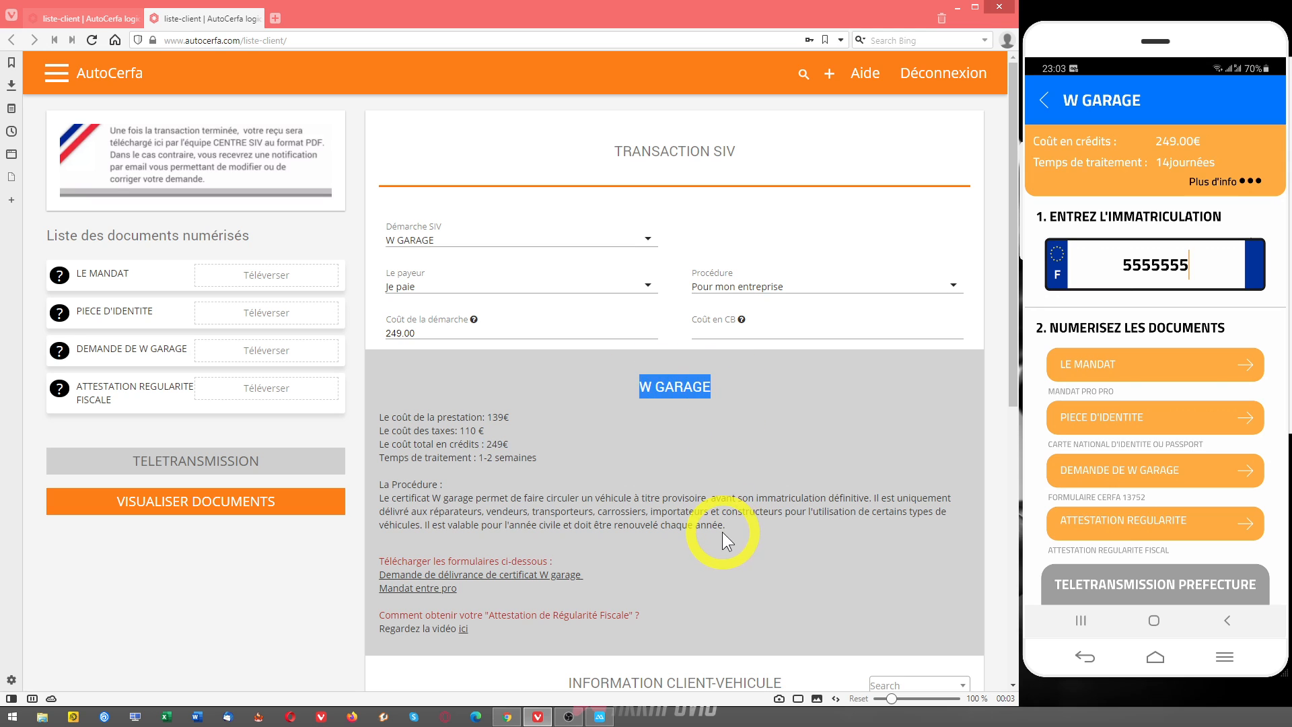